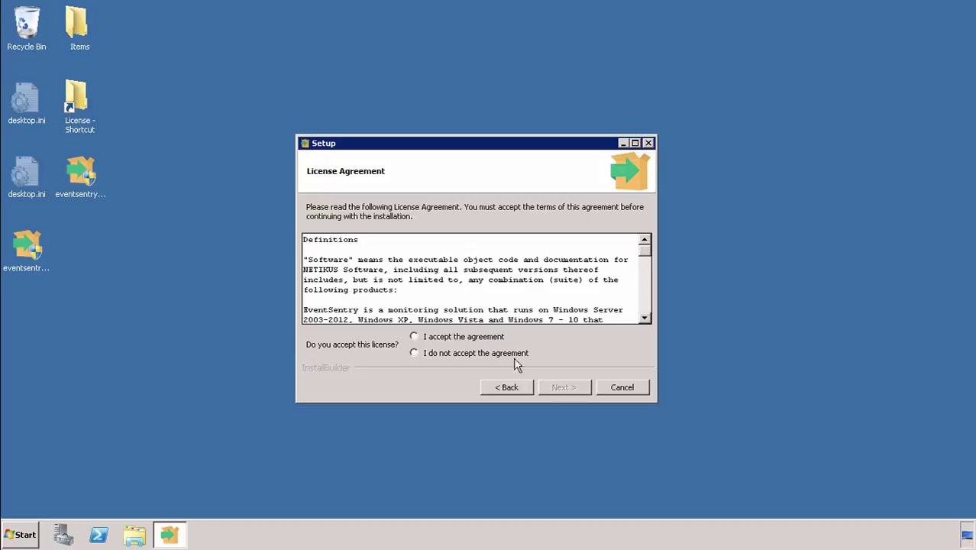
Step: Accept the licence agreement, keeping the default installation folder and all components
left_click(457, 338)
left_click(561, 387)
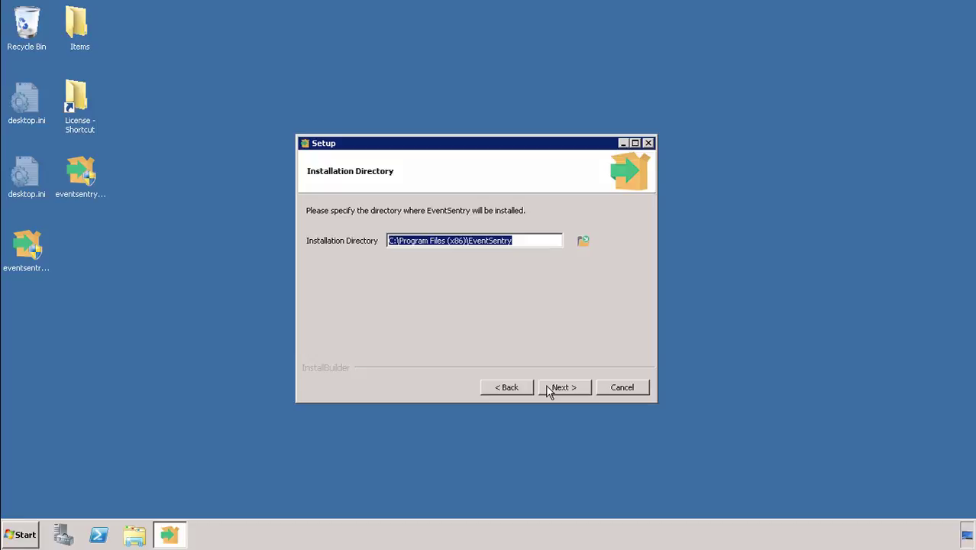
left_click(547, 391)
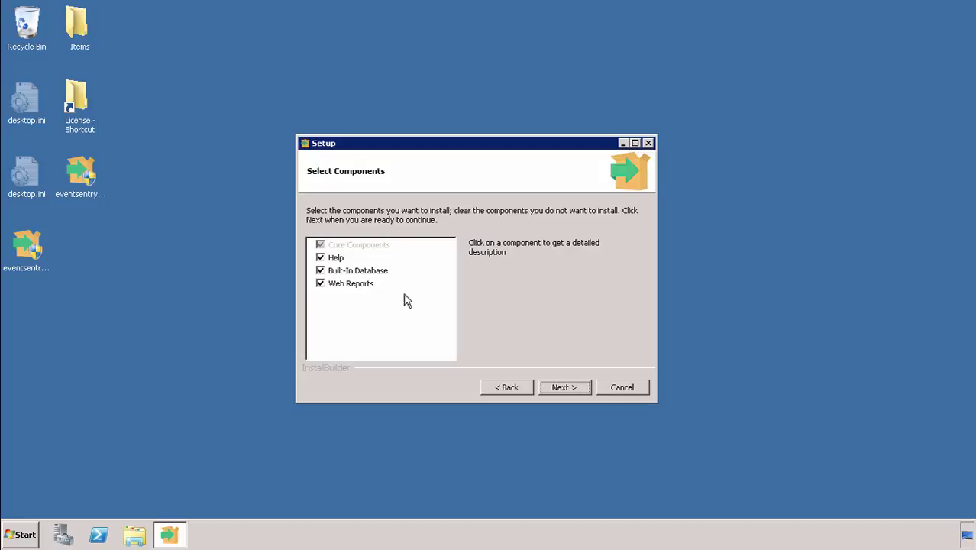
left_click(571, 391)
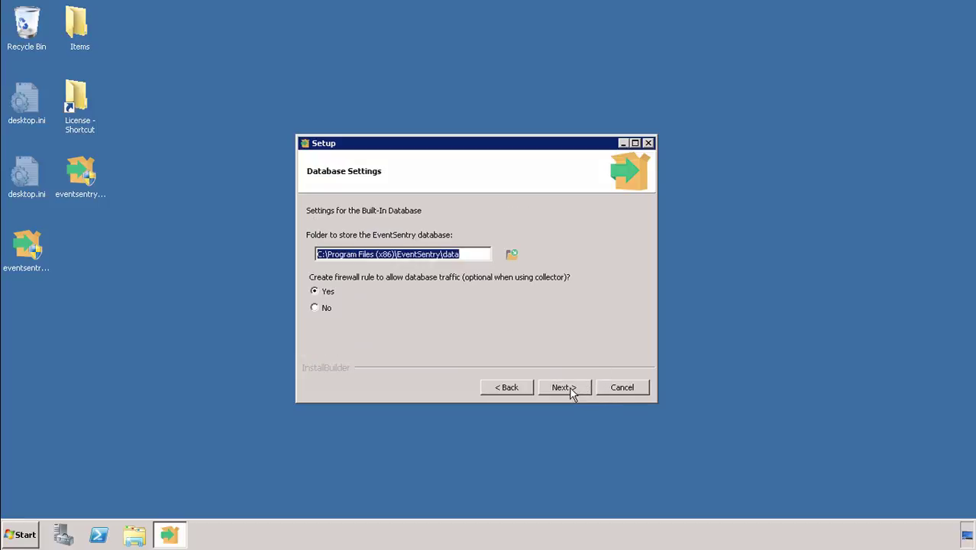
Step: Accept the default database data folder and firewall rule
left_click(472, 254)
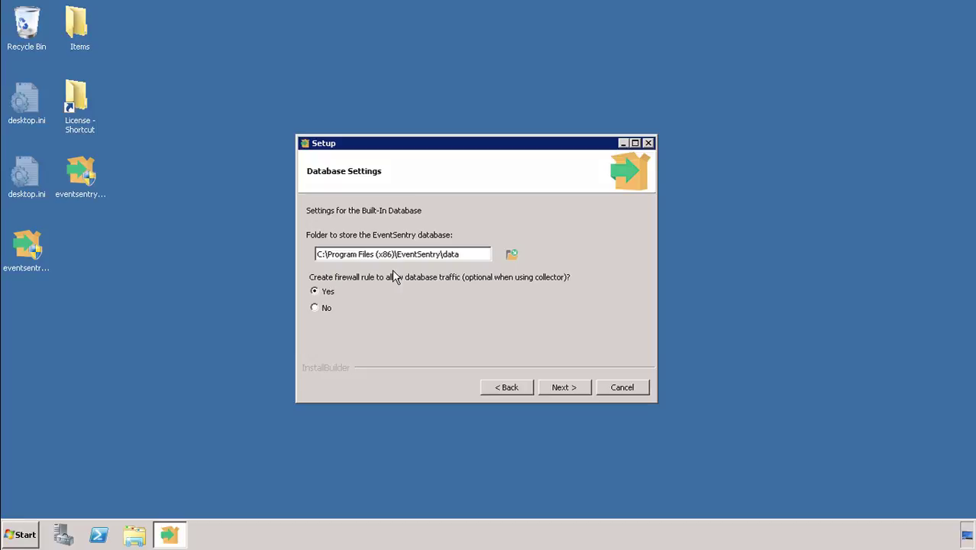
key("Return")
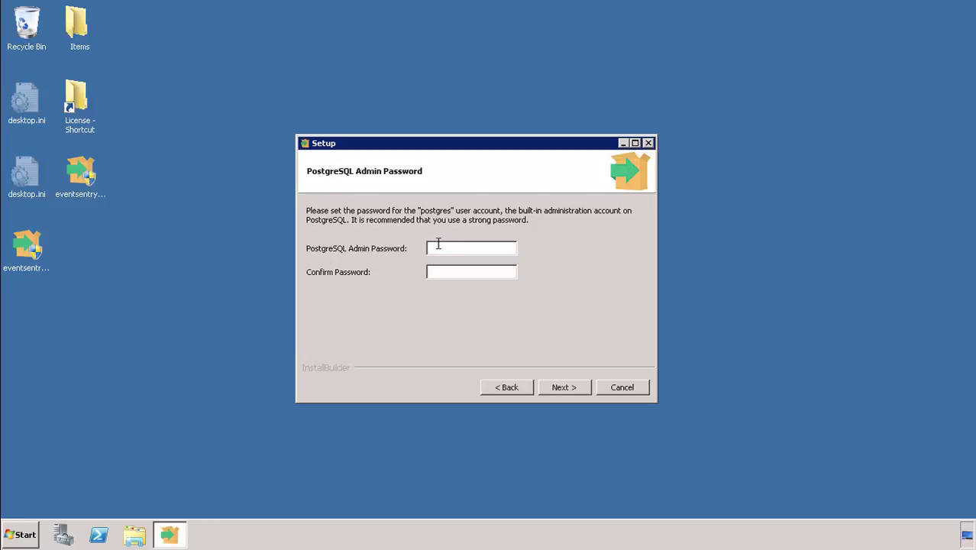
Step: Enter and confirm the PostgreSQL admin password, keeping web ports 8080 and 8081
type("********")
key("Tab")
type("********")
left_click(561, 389)
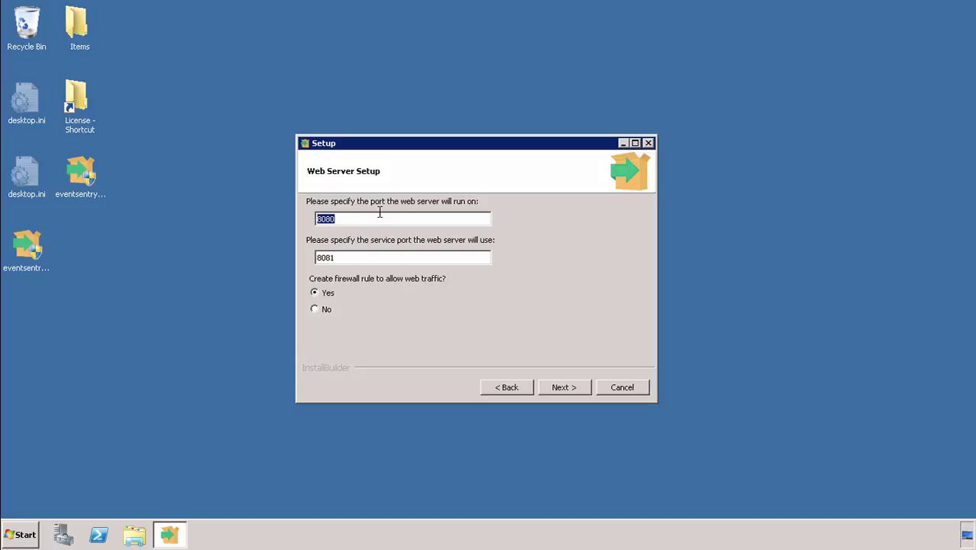
left_click(559, 391)
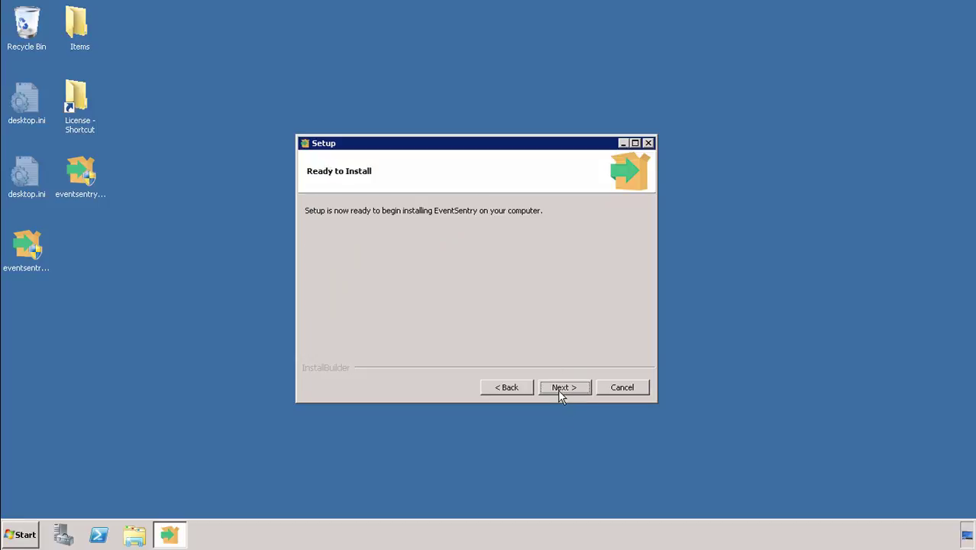
Step: Install EventSentry and finish the setup wizard
left_click(559, 389)
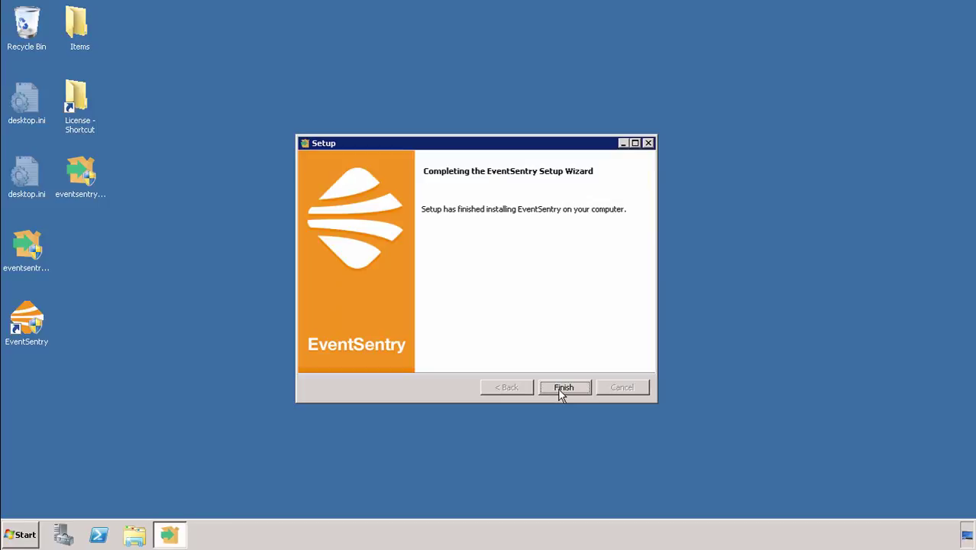
left_click(561, 388)
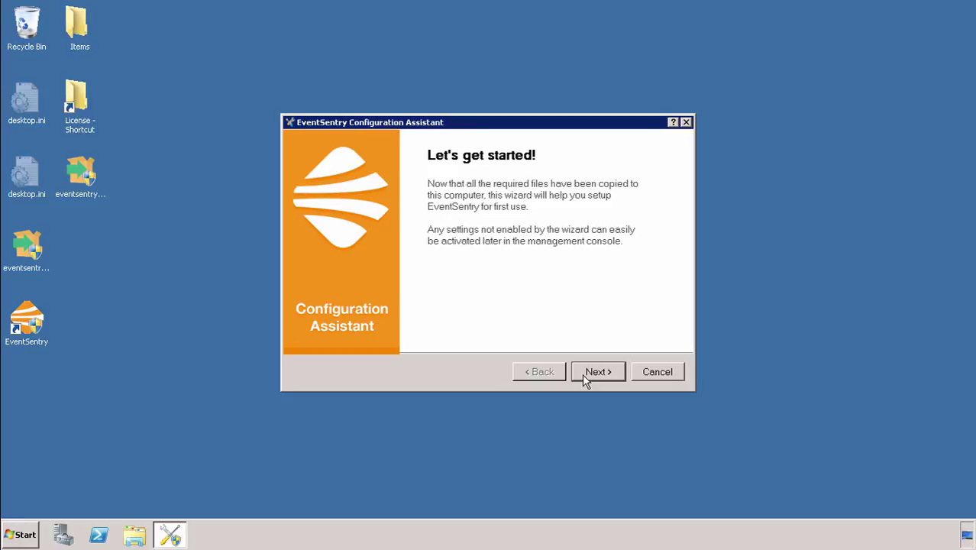
Step: Keep the default medium-volume email alerts limited to 10 per hour
left_click(584, 380)
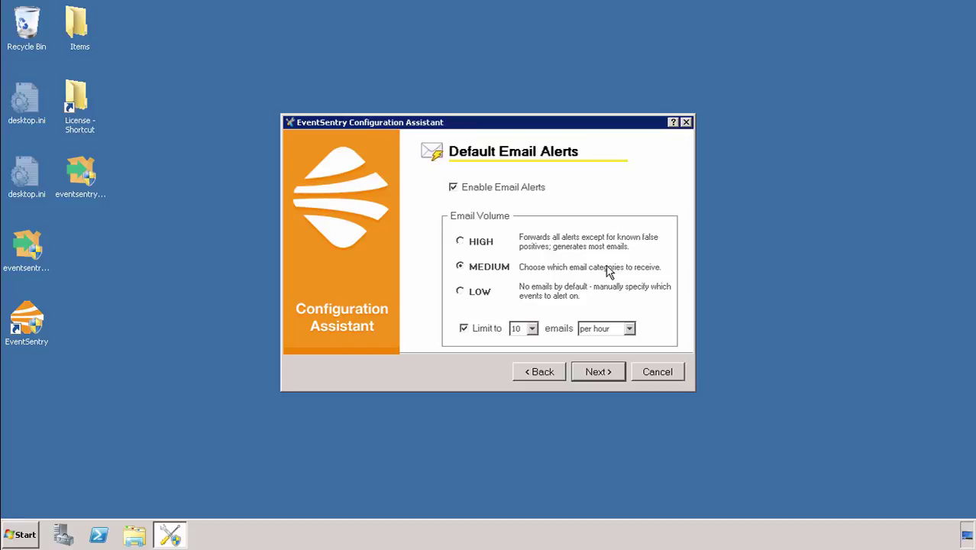
left_click(533, 328)
left_click(533, 328)
left_click(633, 330)
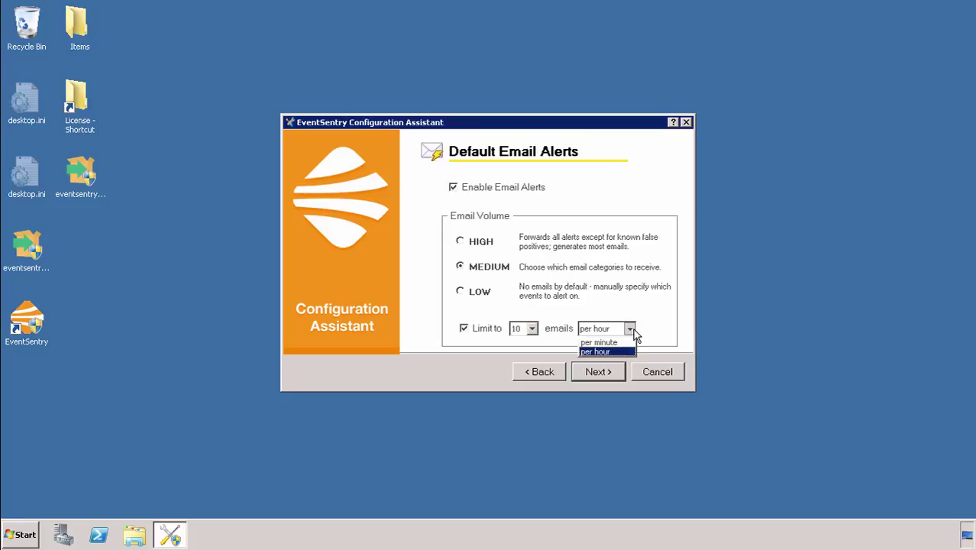
left_click(633, 330)
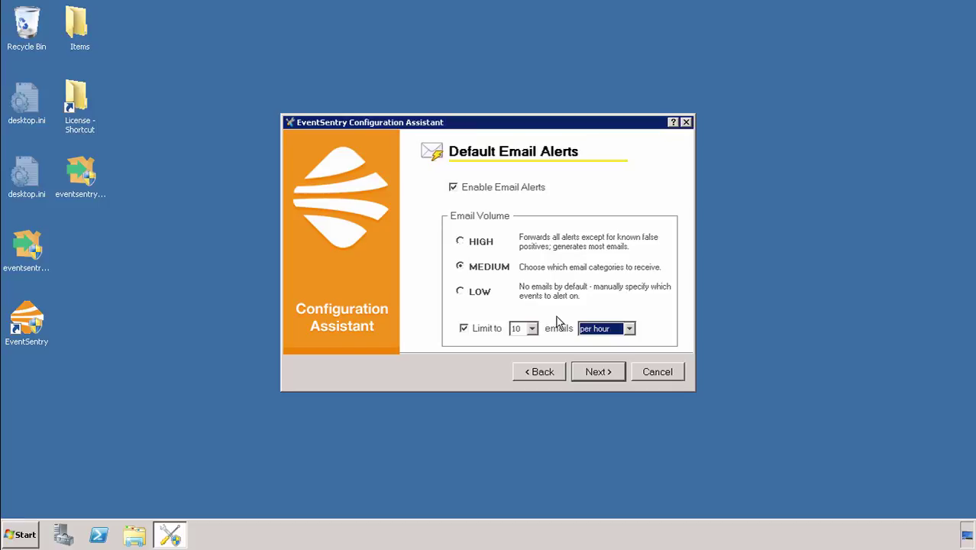
left_click(561, 330)
left_click(597, 370)
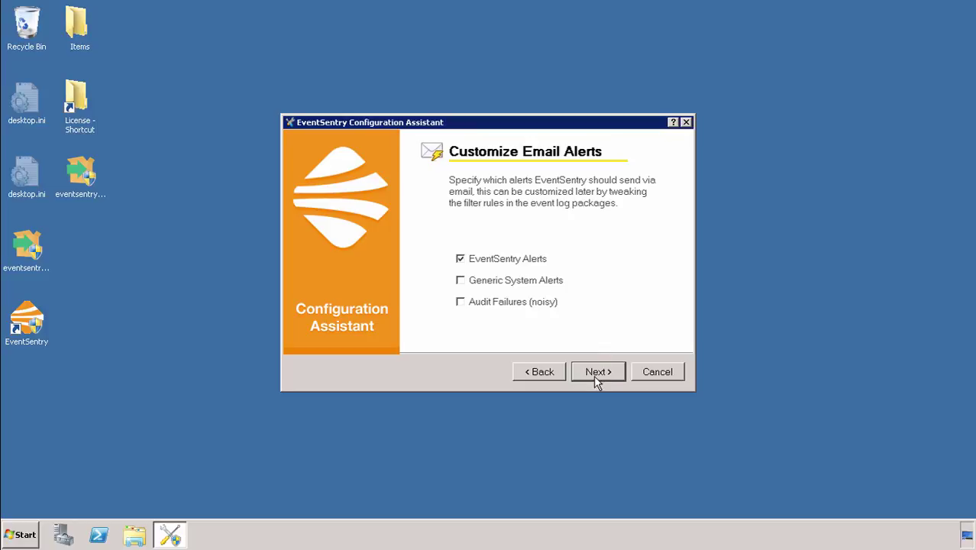
Step: Keep only EventSentry Alerts, skip the SMTP server, and enter the recipient's e-mail address
left_click(598, 372)
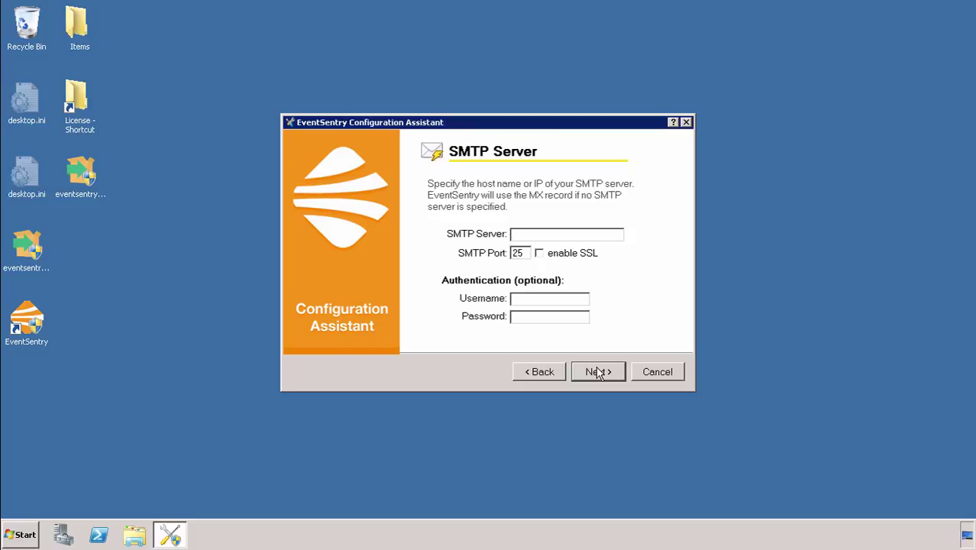
left_click(597, 372)
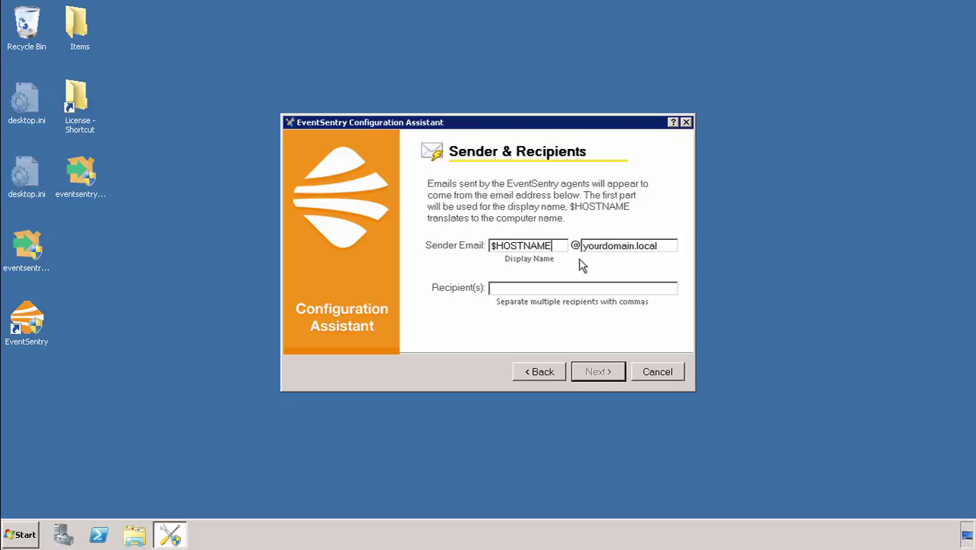
left_click(546, 286)
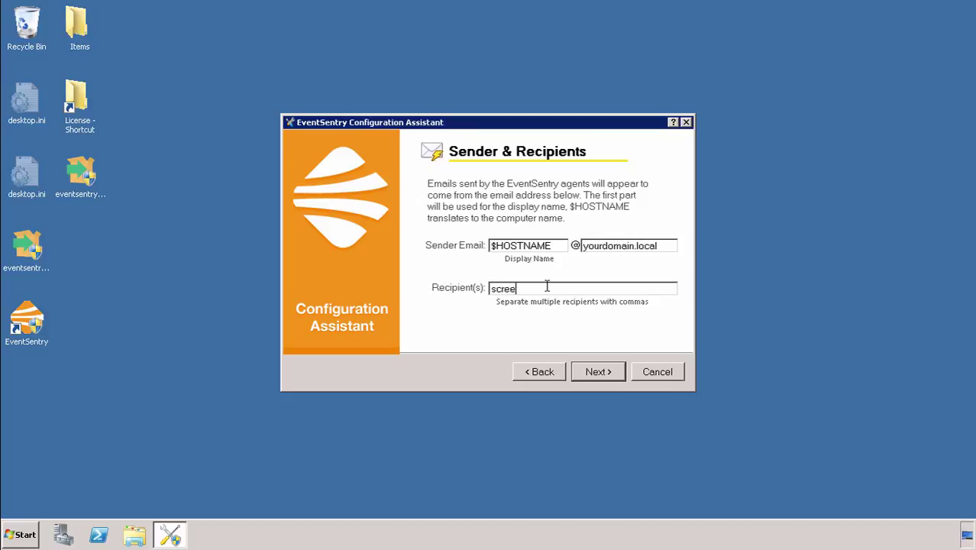
left_click(592, 371)
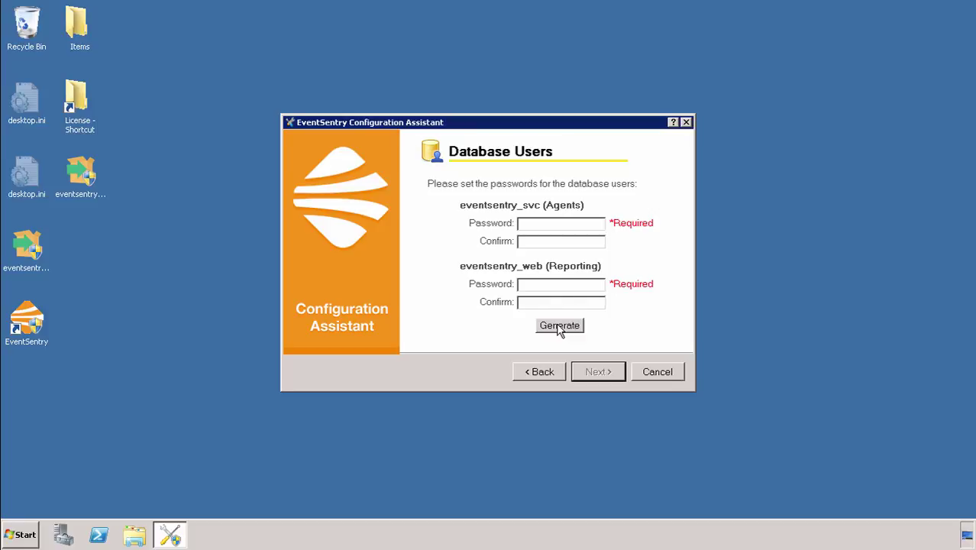
Step: Generate passwords for the agents and reporting database users
left_click(559, 327)
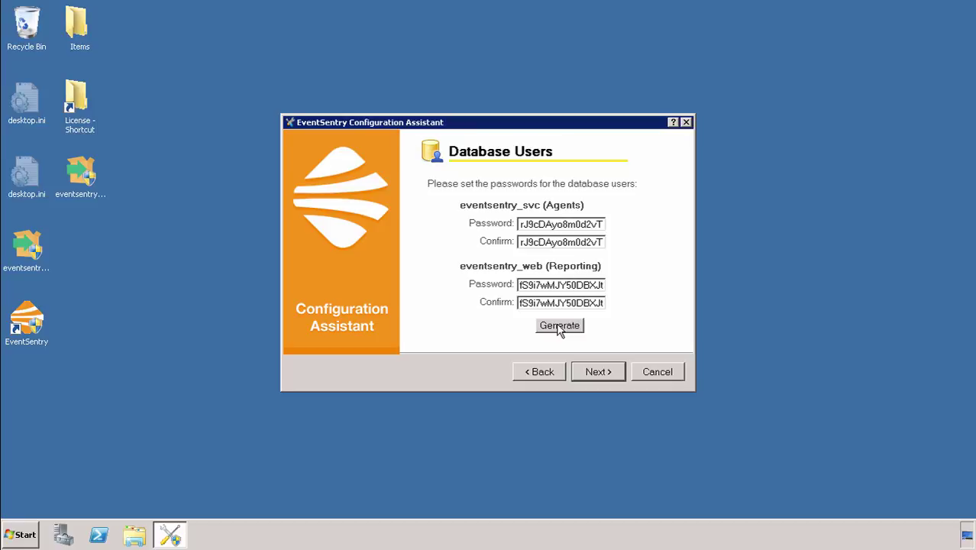
left_click(598, 373)
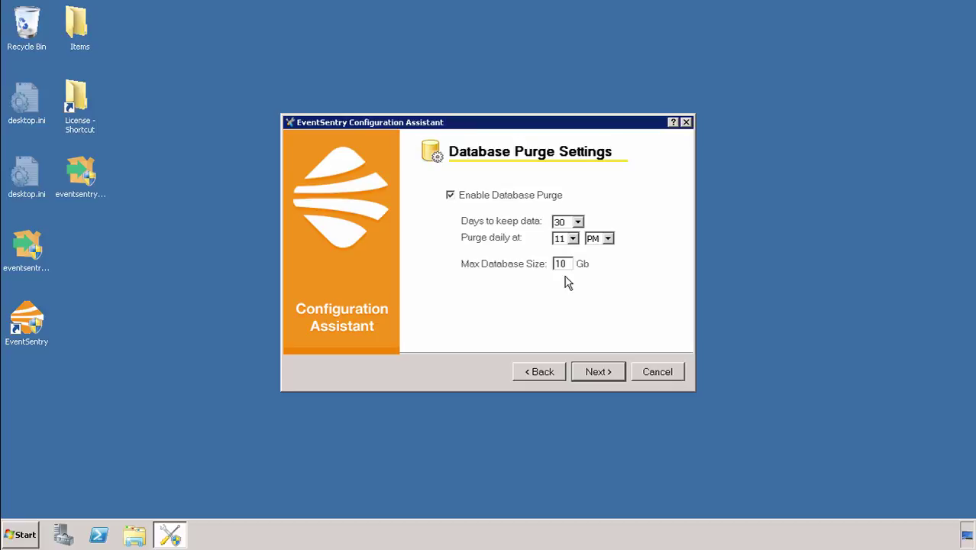
Step: Keep purging data older than 30 days, daily at 11 PM
left_click(578, 222)
left_click(578, 222)
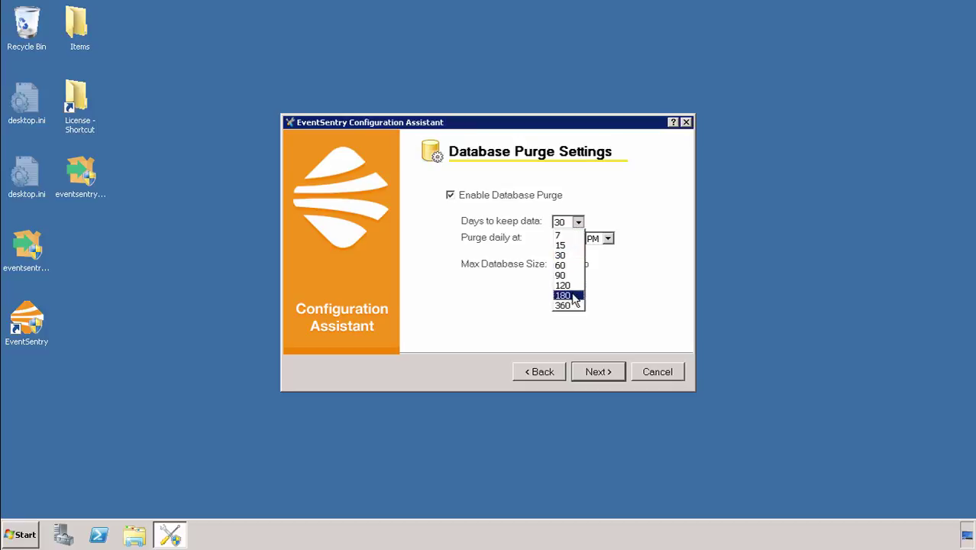
left_click(627, 297)
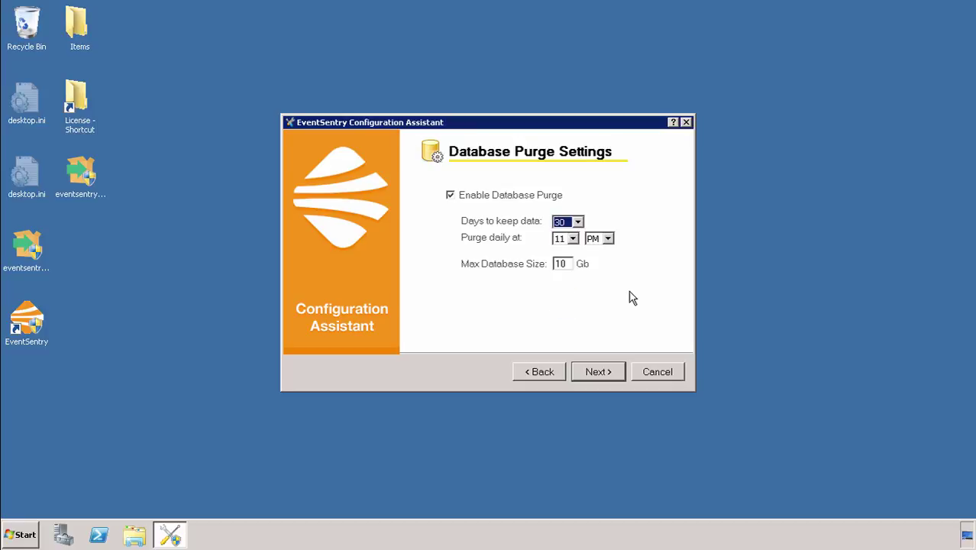
left_click(573, 239)
left_click(573, 239)
left_click(609, 239)
left_click(608, 239)
key("Return")
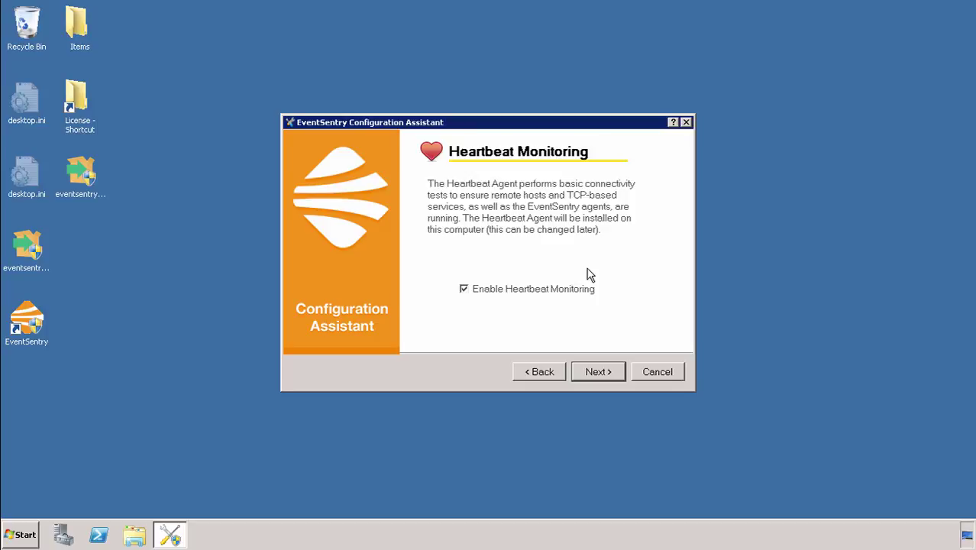
Step: Run heartbeat monitoring under the Local System account
left_click(597, 370)
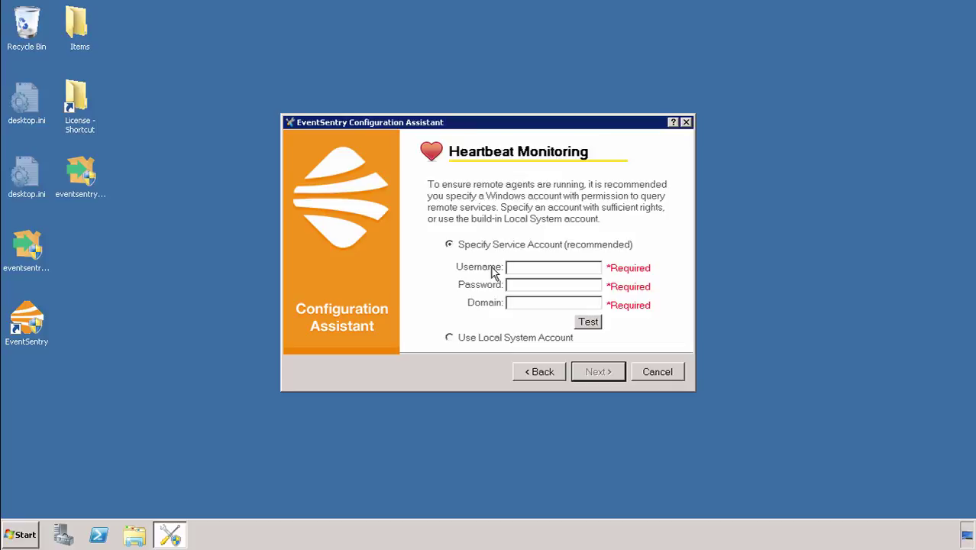
left_click(450, 337)
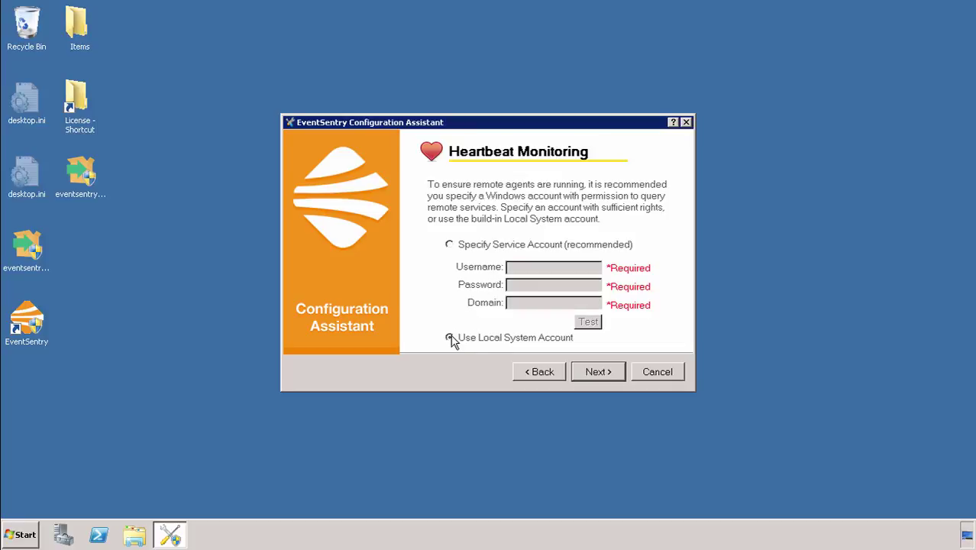
left_click(601, 373)
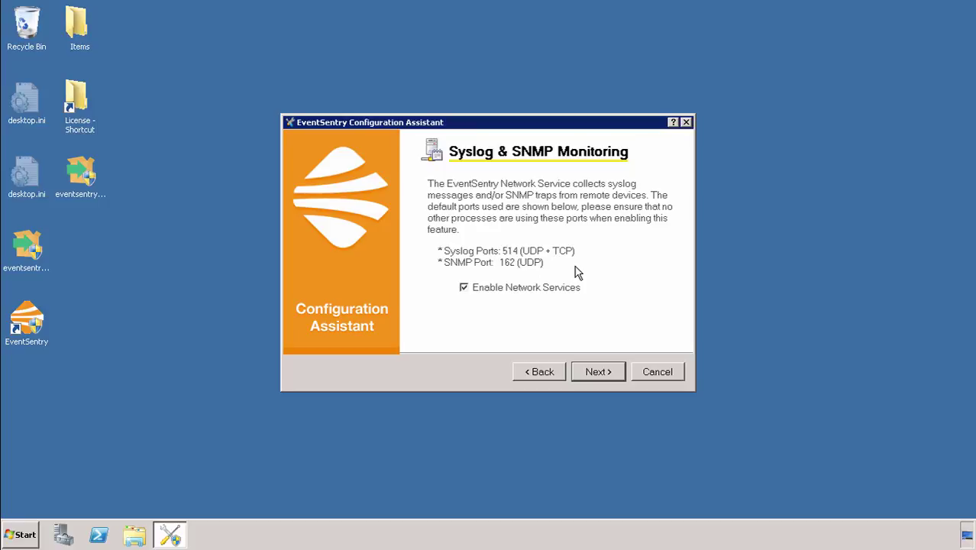
Step: Keep network services and the collector on TLS port 5001 enabled
left_click(589, 375)
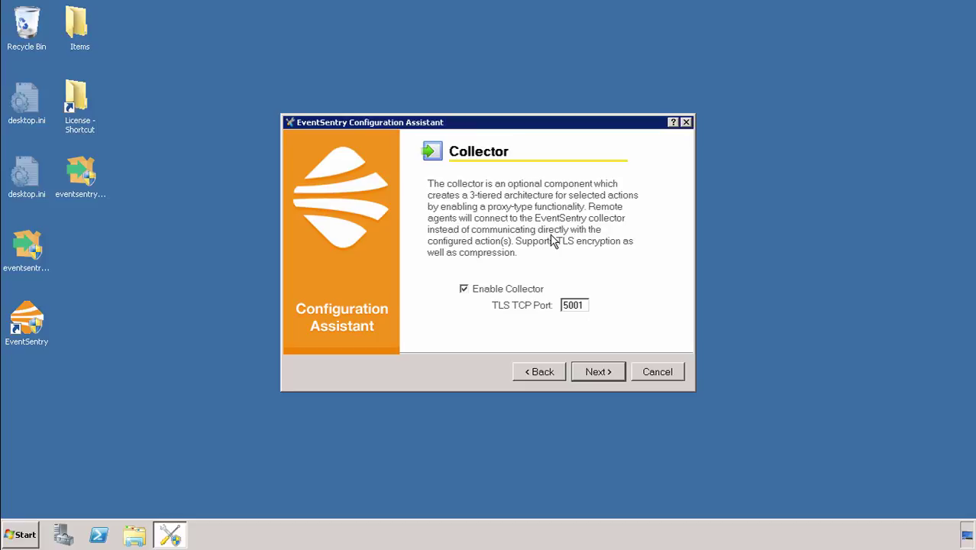
left_click(592, 372)
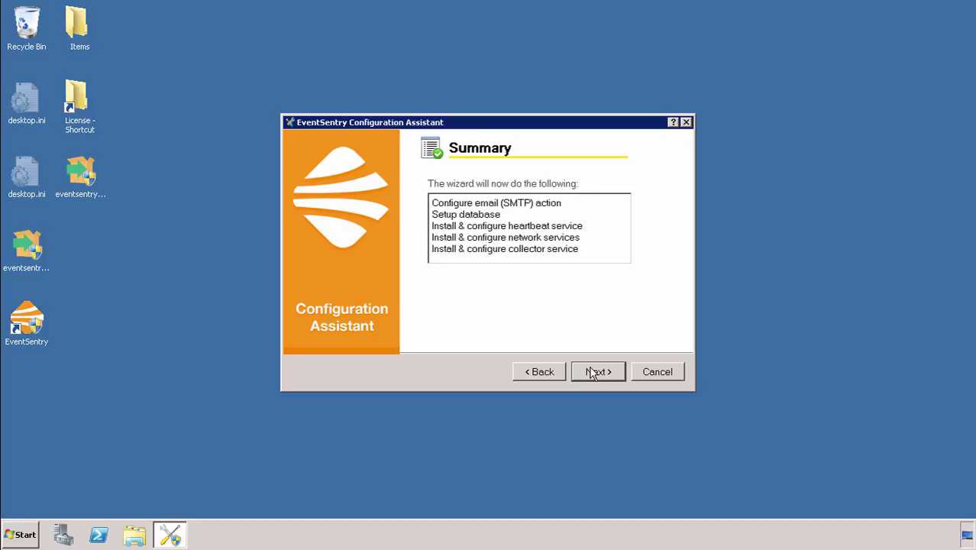
Step: Apply the summarised configuration tasks and finish the Configuration Assistant
left_click(592, 373)
left_click(592, 373)
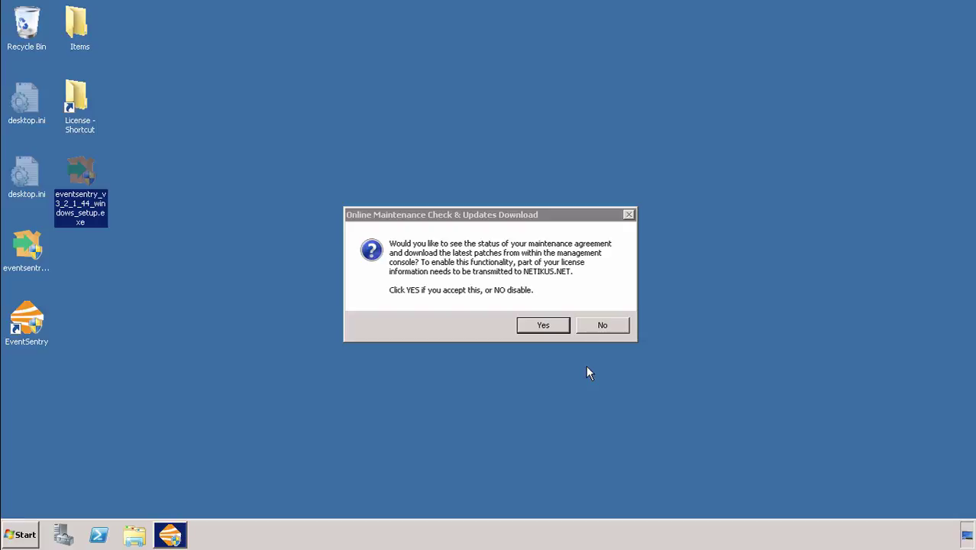
Step: Accept the online maintenance and updates check, then launch Web Reports from the Home ribbon
left_click(543, 325)
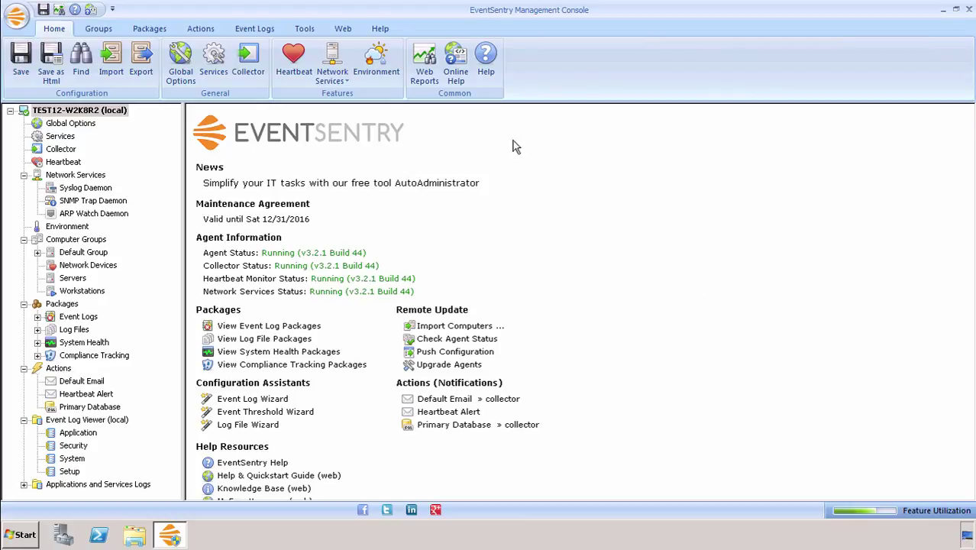
left_click(424, 67)
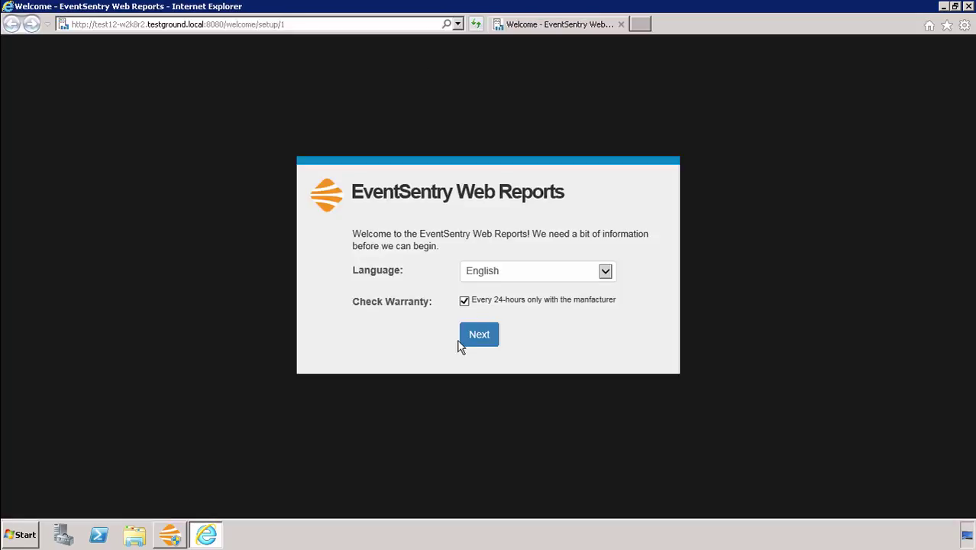
Step: Keep English with warranty checking, test the PostgreSQL connection, and skip email settings
left_click(468, 341)
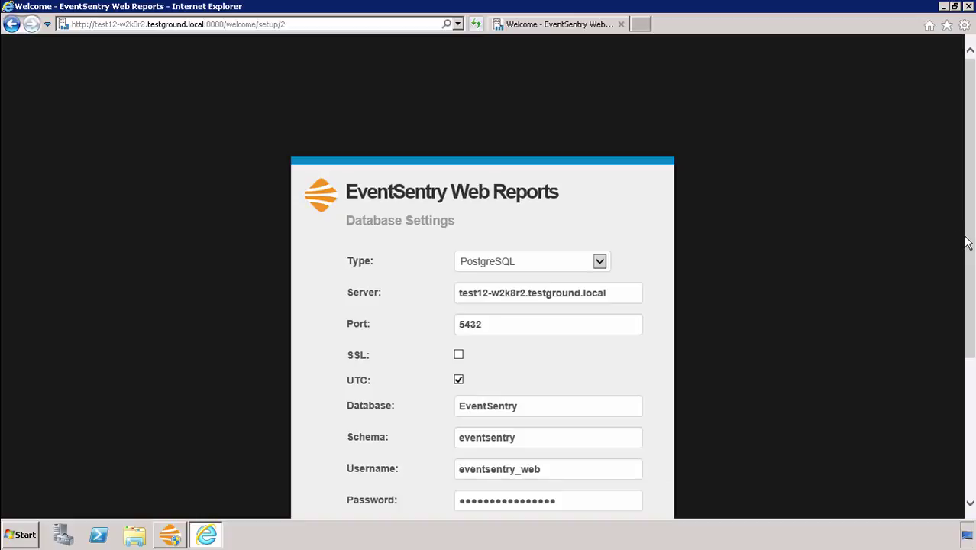
left_click_drag(966, 242, 959, 318)
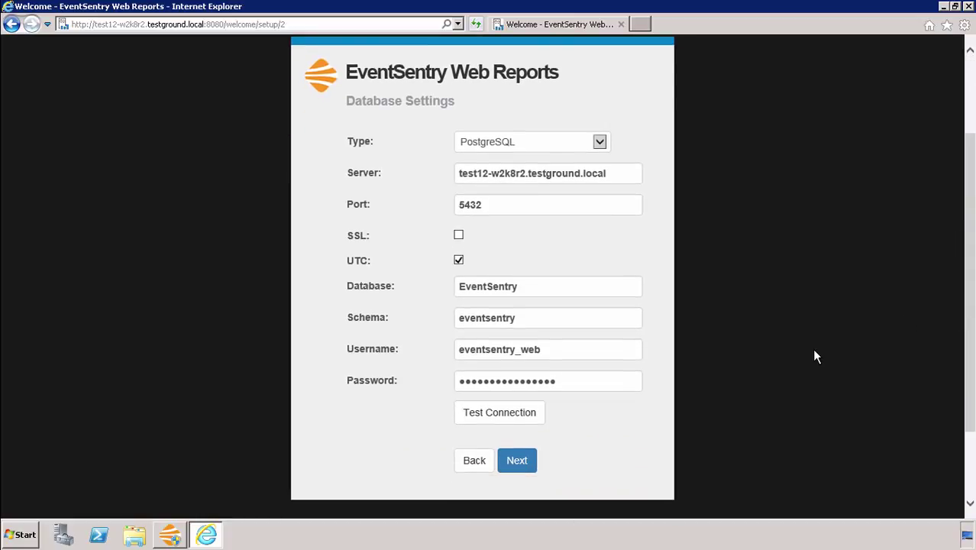
left_click(519, 422)
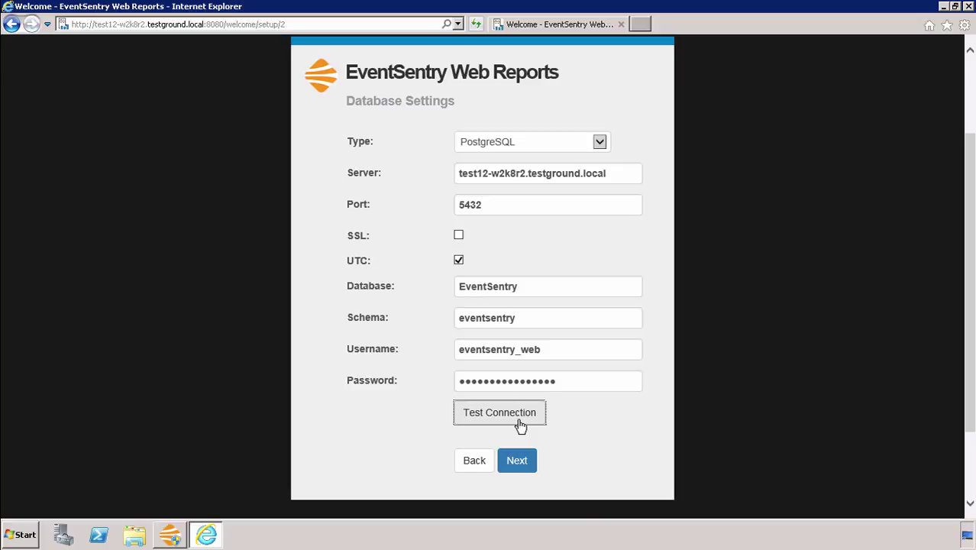
left_click(520, 425)
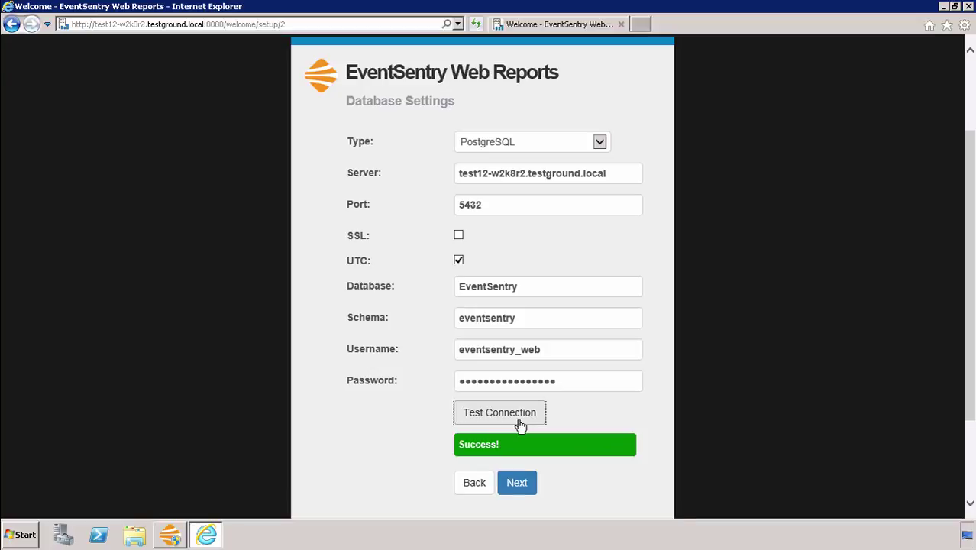
left_click(520, 463)
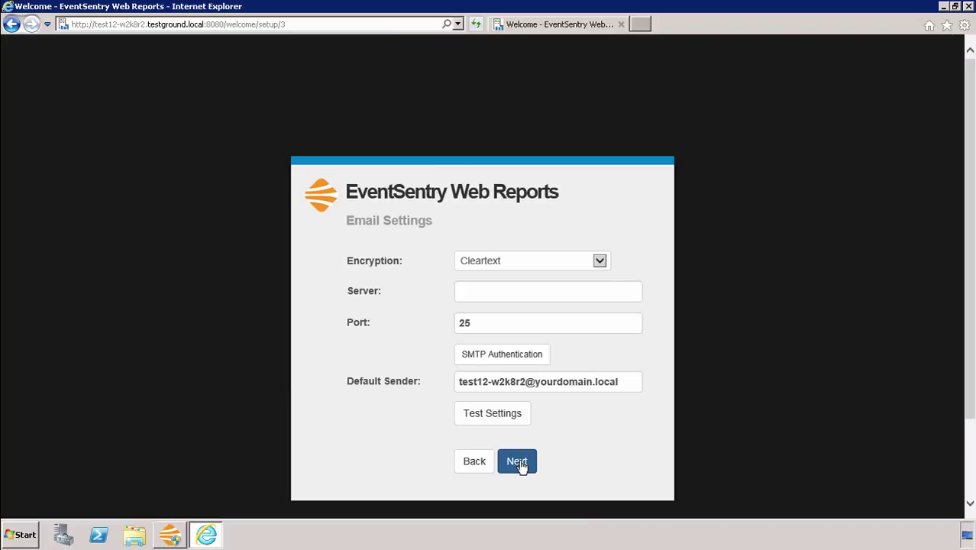
left_click(519, 463)
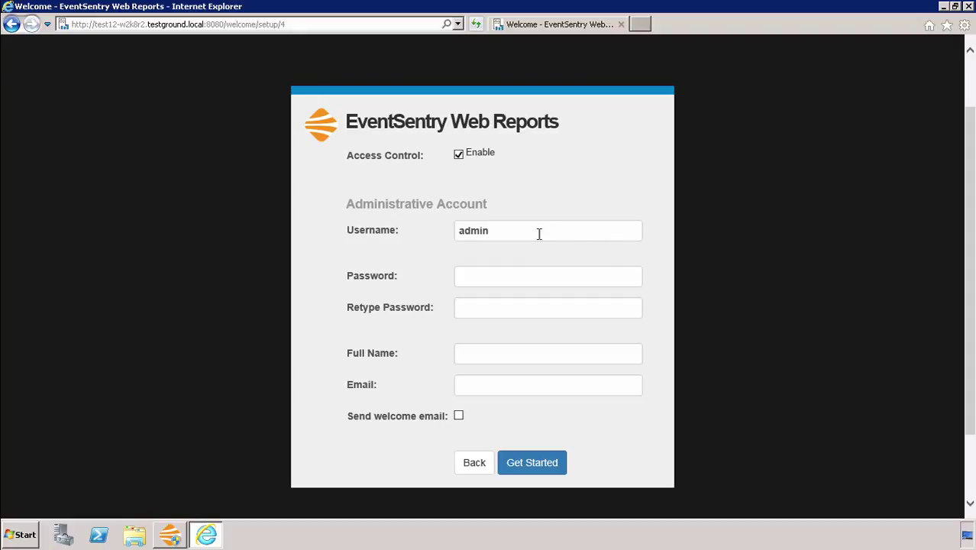
Step: Enter and confirm the administrative account password
left_click(499, 270)
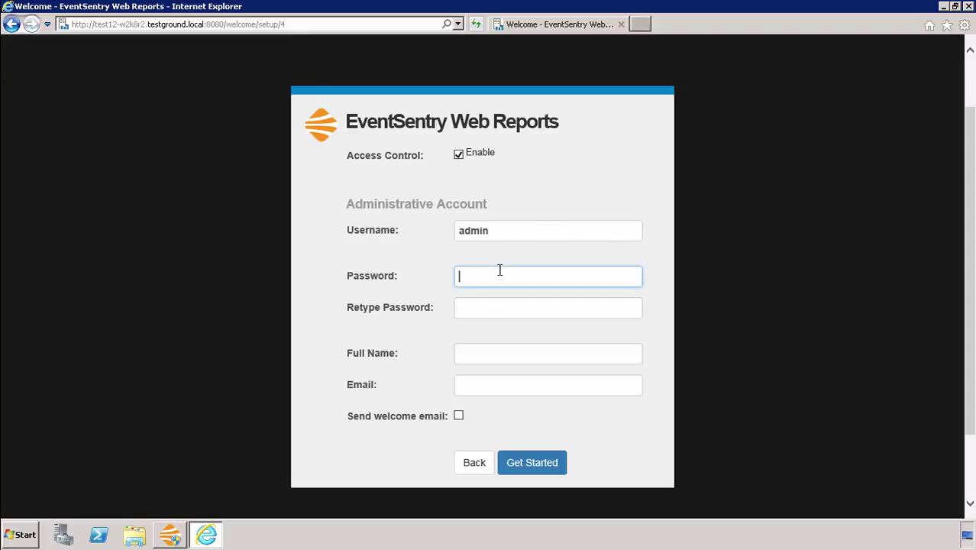
type("******")
key("Tab")
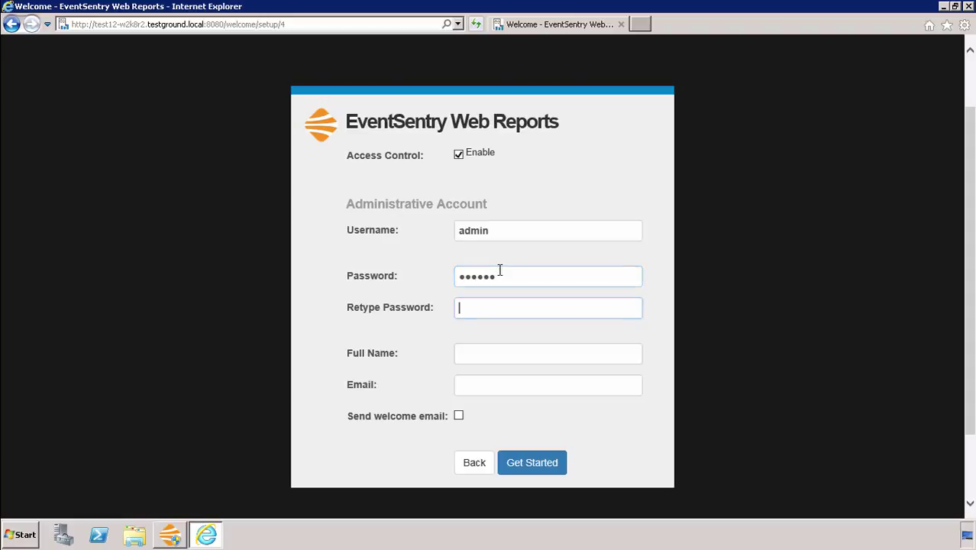
type("******")
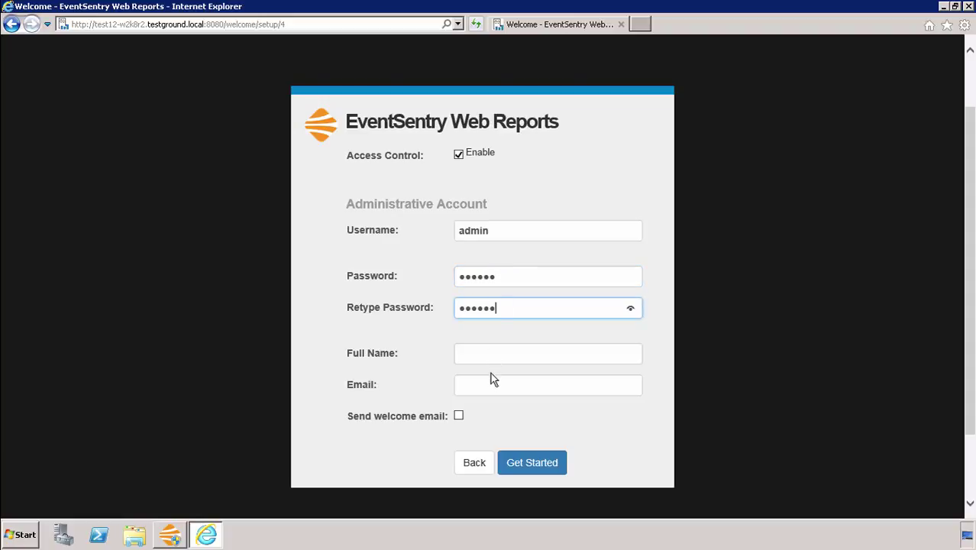
Step: Fill in the admin's full name and e-mail address, then open the Default dashboard
left_click(479, 360)
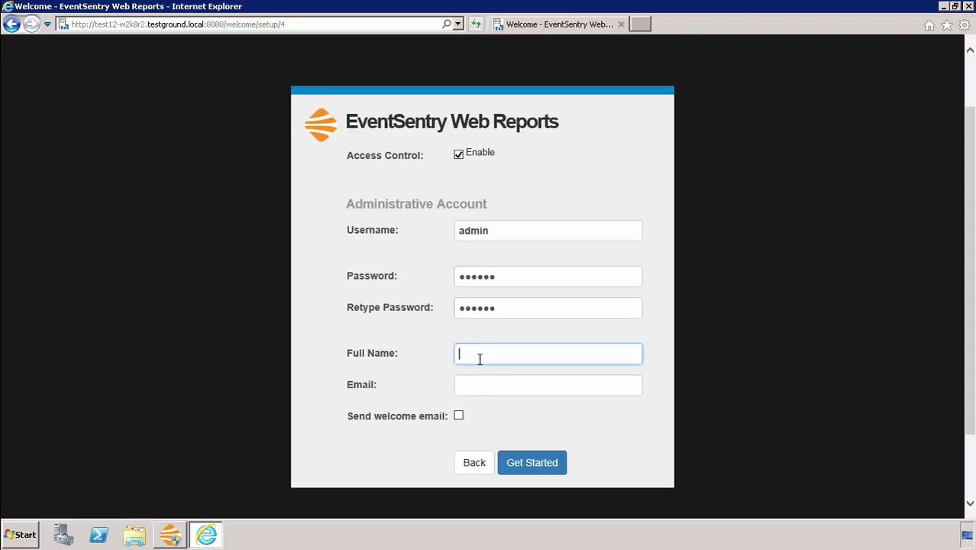
type("test")
key("Tab")
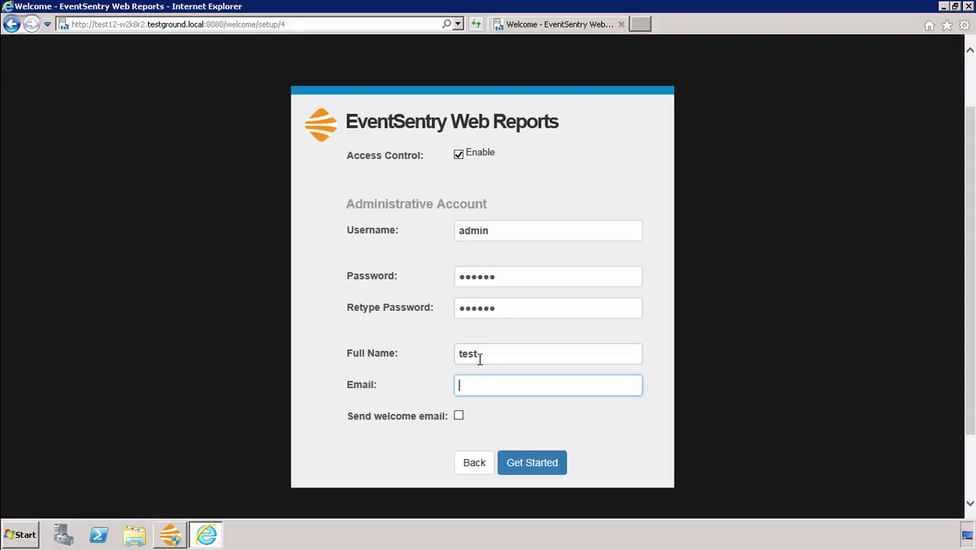
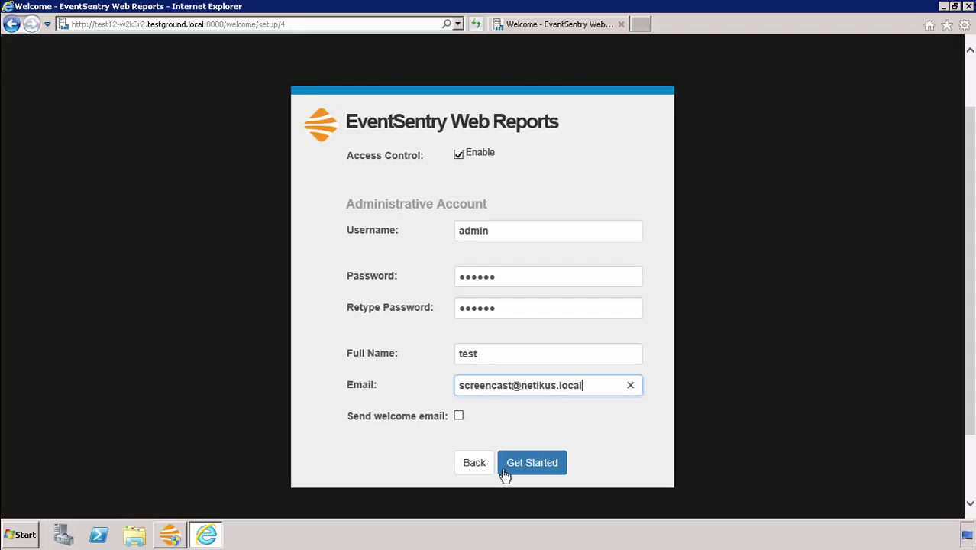
left_click(516, 466)
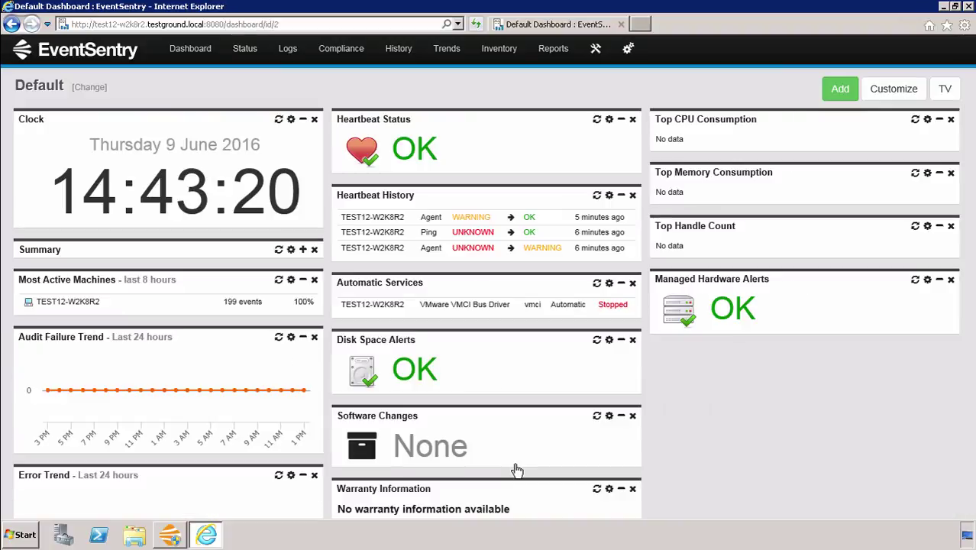